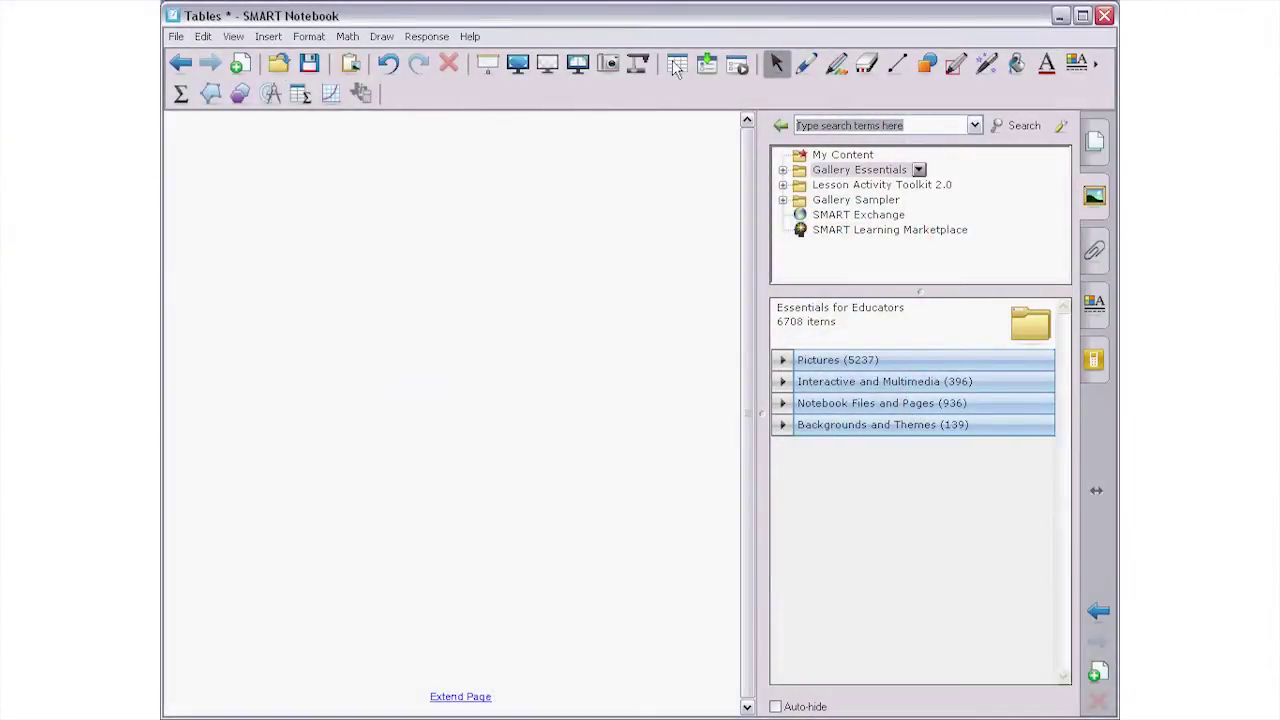
- Insert a five-row, three-column table, scale it up slightly and place it near the page's upper-left corner
{"action": "left_click", "coordinate": [676, 66]}
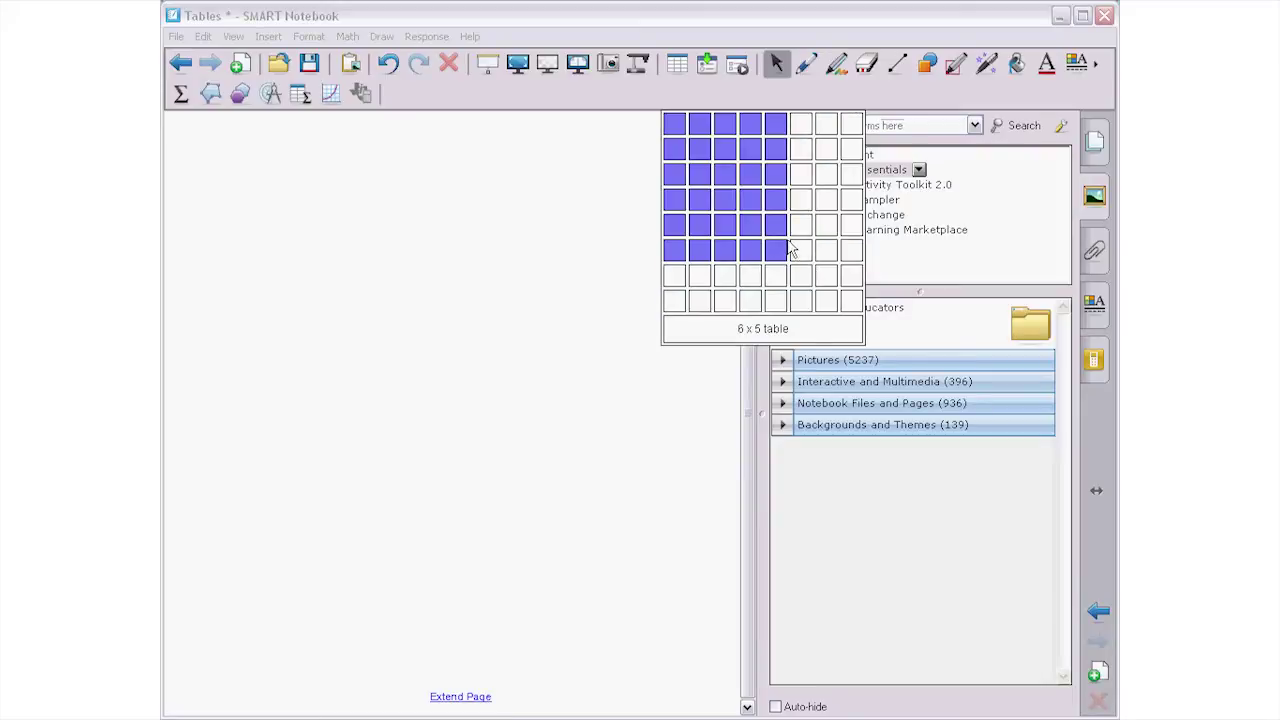
{"action": "left_click", "coordinate": [734, 226]}
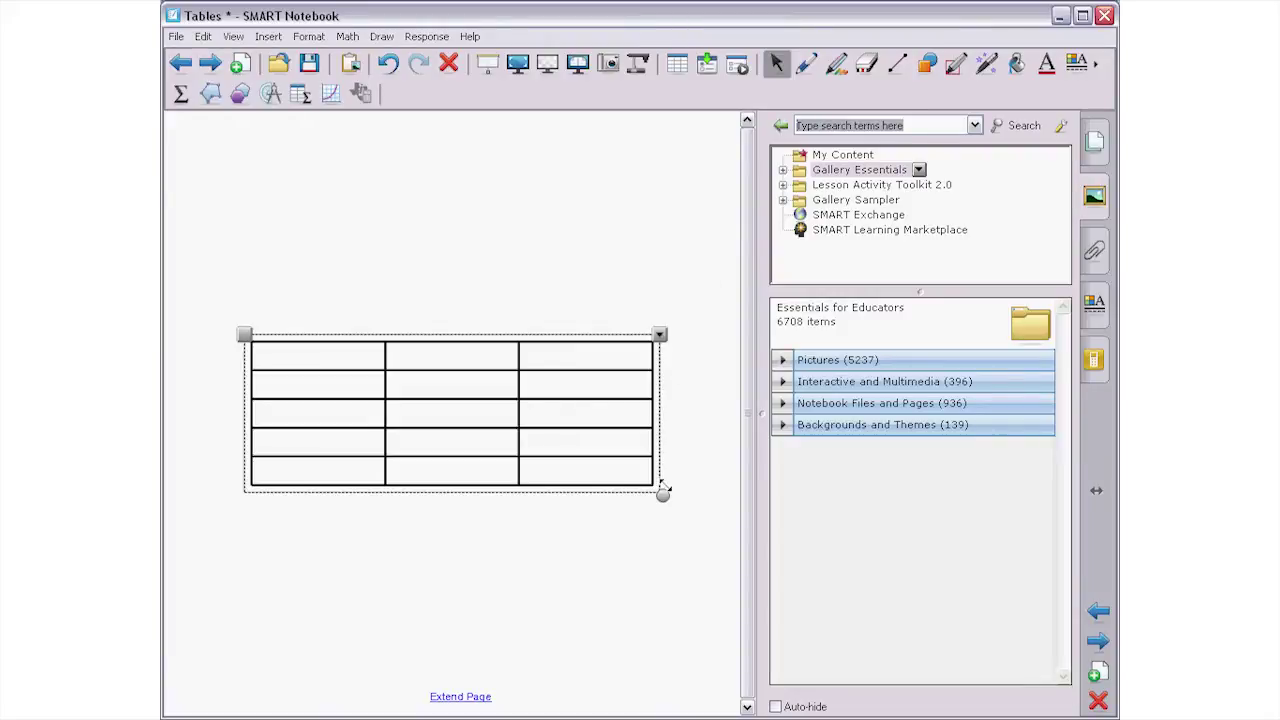
{"action": "left_click_drag", "start_coordinate": [662, 494], "coordinate": [614, 590]}
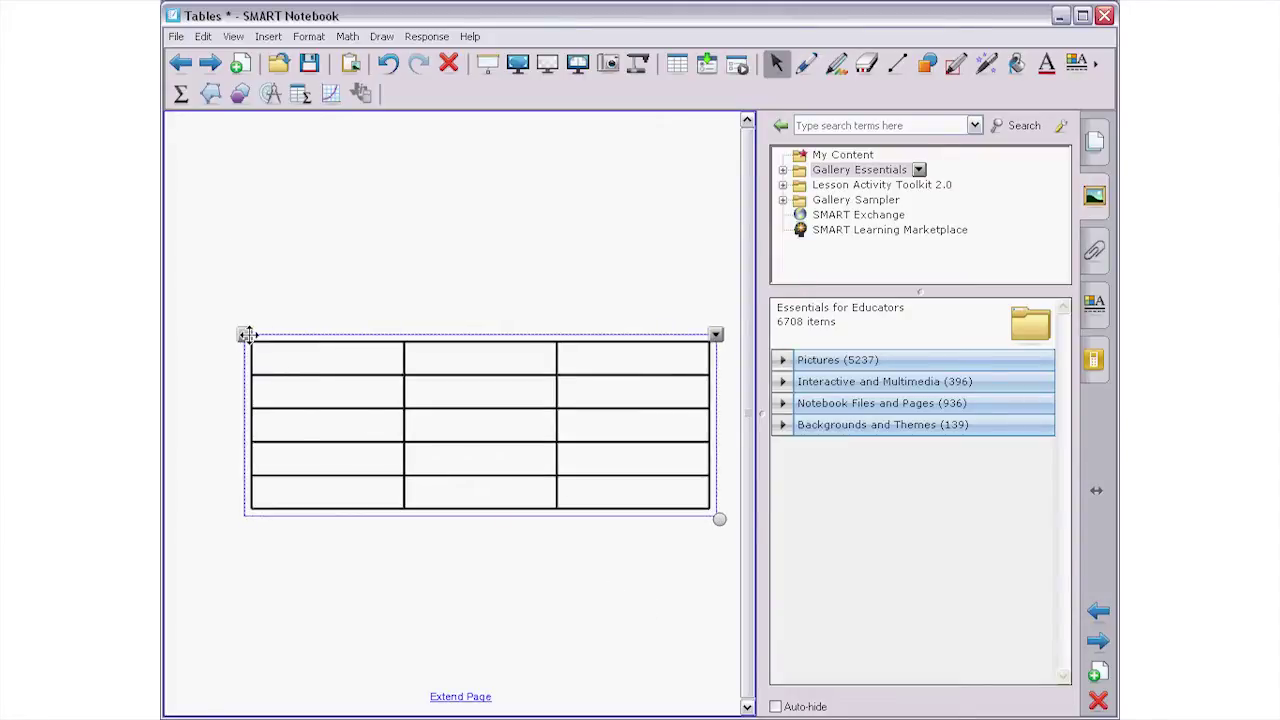
{"action": "left_click_drag", "start_coordinate": [247, 334], "coordinate": [195, 145]}
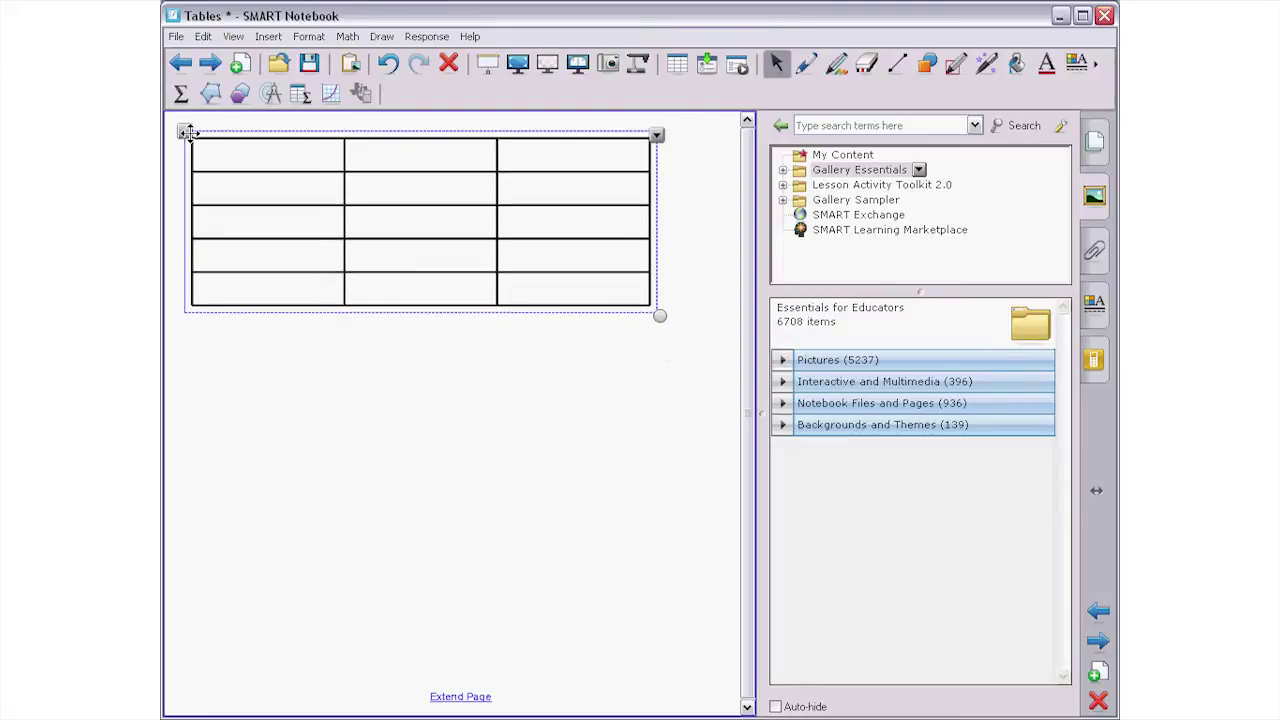
- Narrow the table's three columns by moving their vertical borders inward
{"action": "left_click_drag", "start_coordinate": [342, 224], "coordinate": [290, 220]}
{"action": "left_click_drag", "start_coordinate": [414, 233], "coordinate": [401, 234]}
{"action": "left_click_drag", "start_coordinate": [652, 229], "coordinate": [491, 235]}
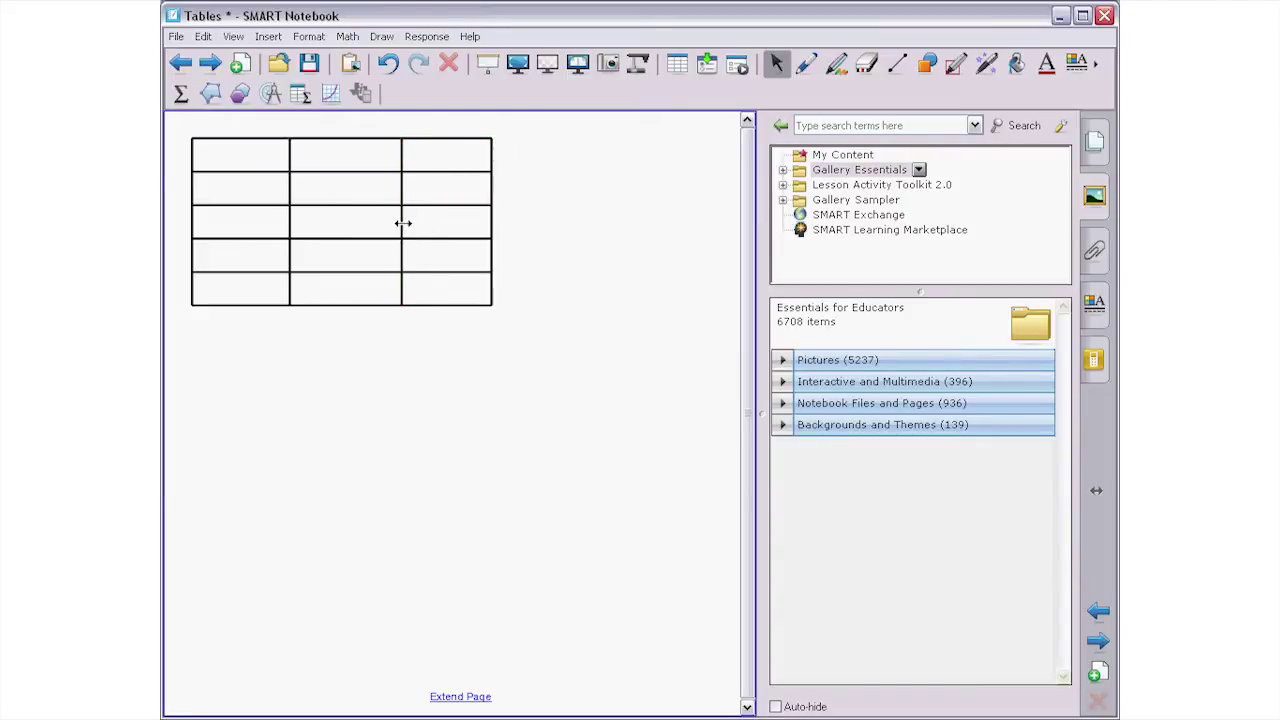
- Remove the first cell of the table's top row
{"action": "left_click", "coordinate": [220, 157]}
{"action": "right_click", "coordinate": [222, 155]}
{"action": "left_click", "coordinate": [253, 268]}
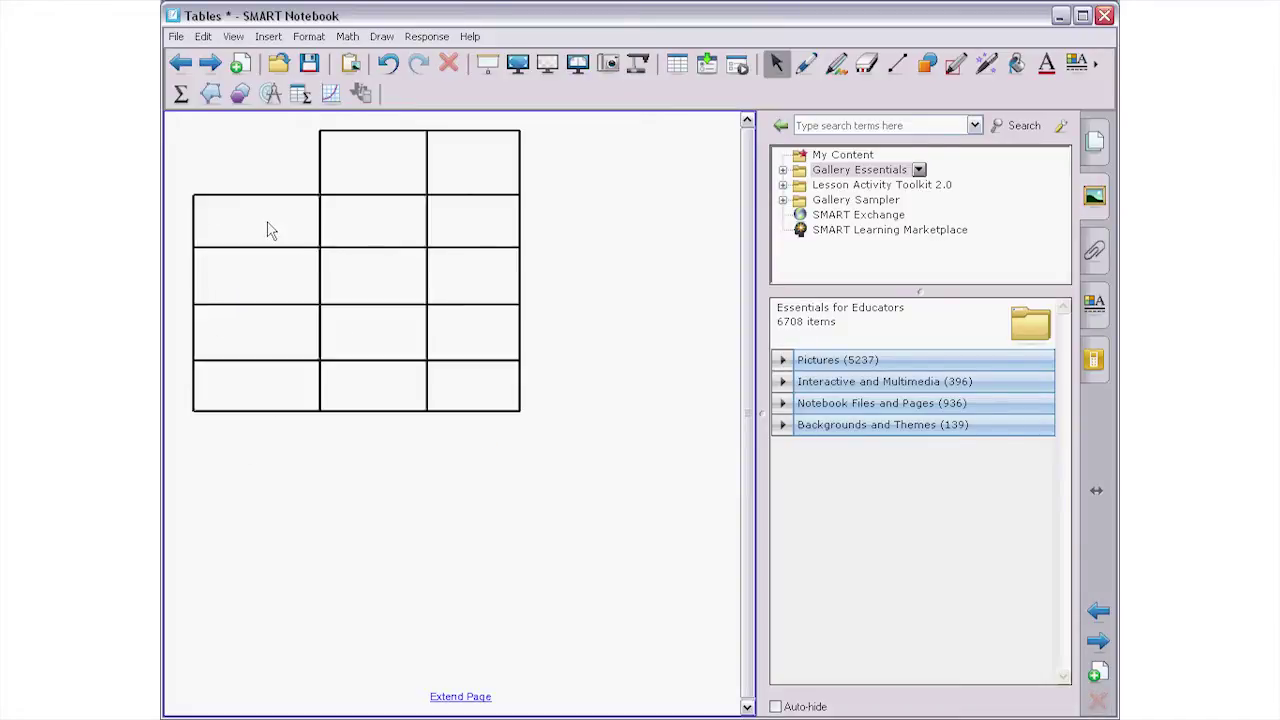
- Fill the first column's four cells with light grey, the second column with pale turquoise and the third column with light green
{"action": "left_click_drag", "start_coordinate": [268, 230], "coordinate": [259, 385]}
{"action": "left_click", "coordinate": [1094, 302]}
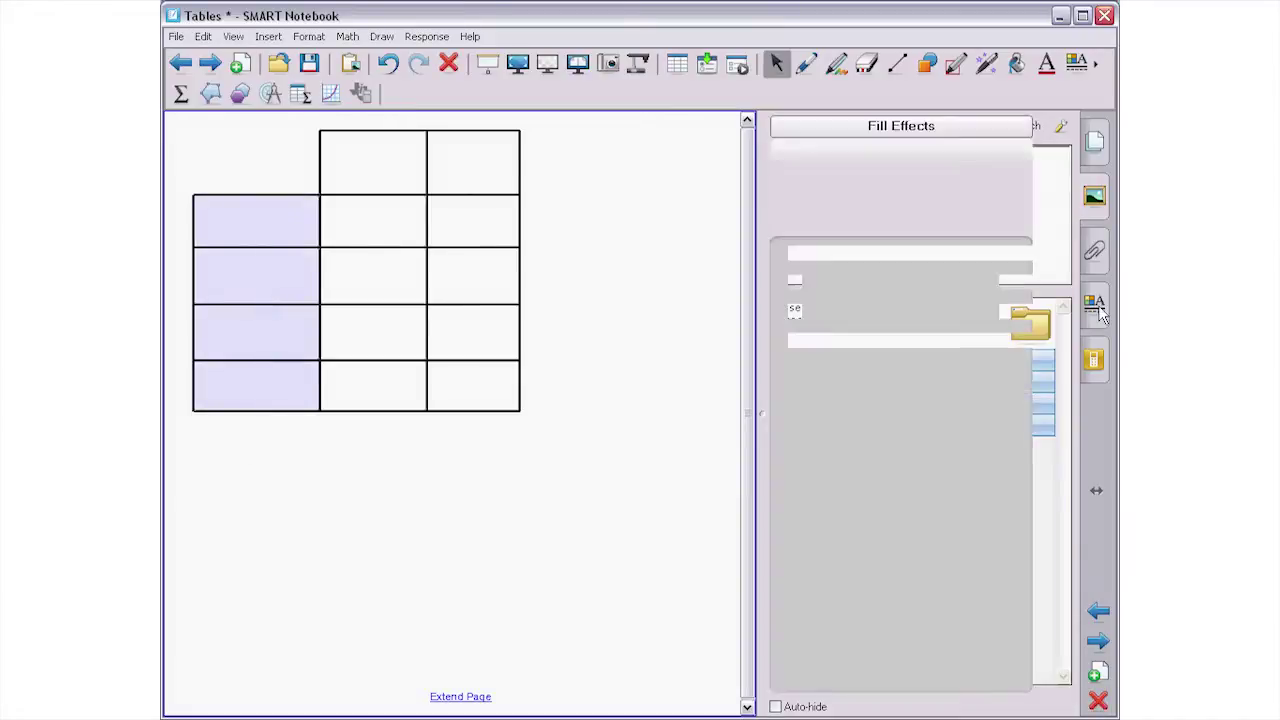
{"action": "left_click", "coordinate": [1004, 518]}
{"action": "left_click_drag", "start_coordinate": [394, 189], "coordinate": [387, 421]}
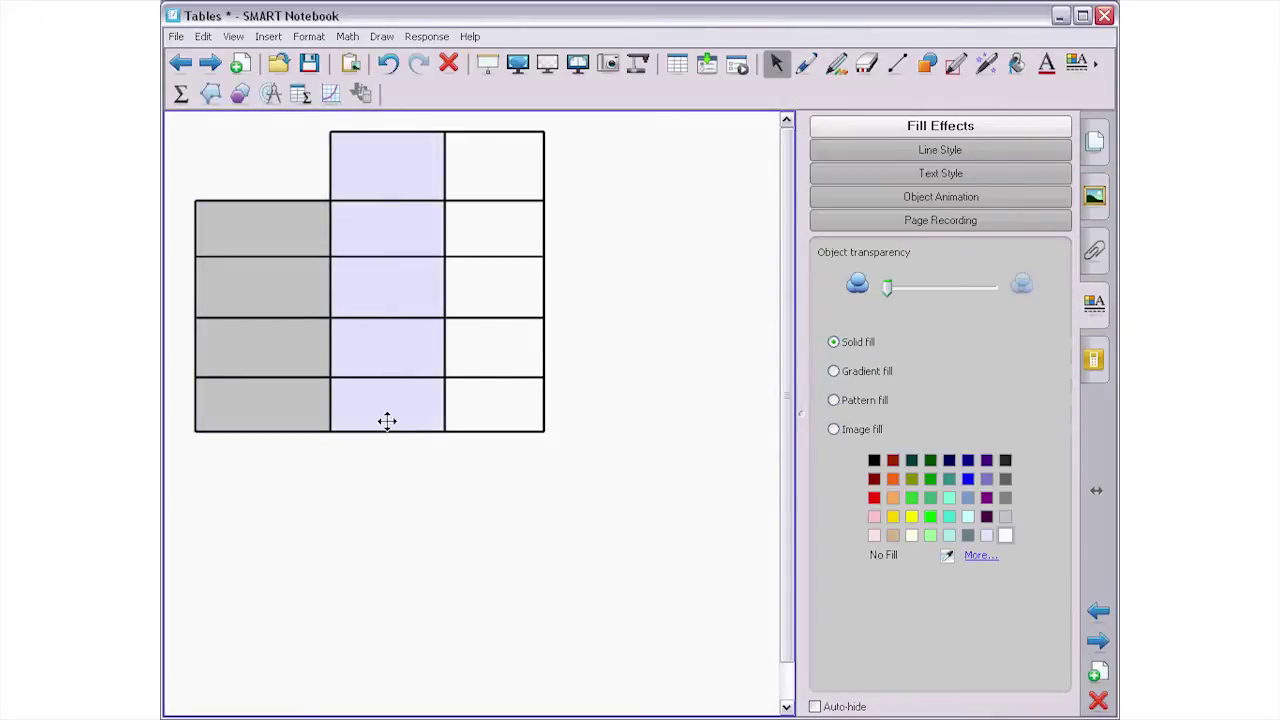
{"action": "left_click", "coordinate": [949, 536]}
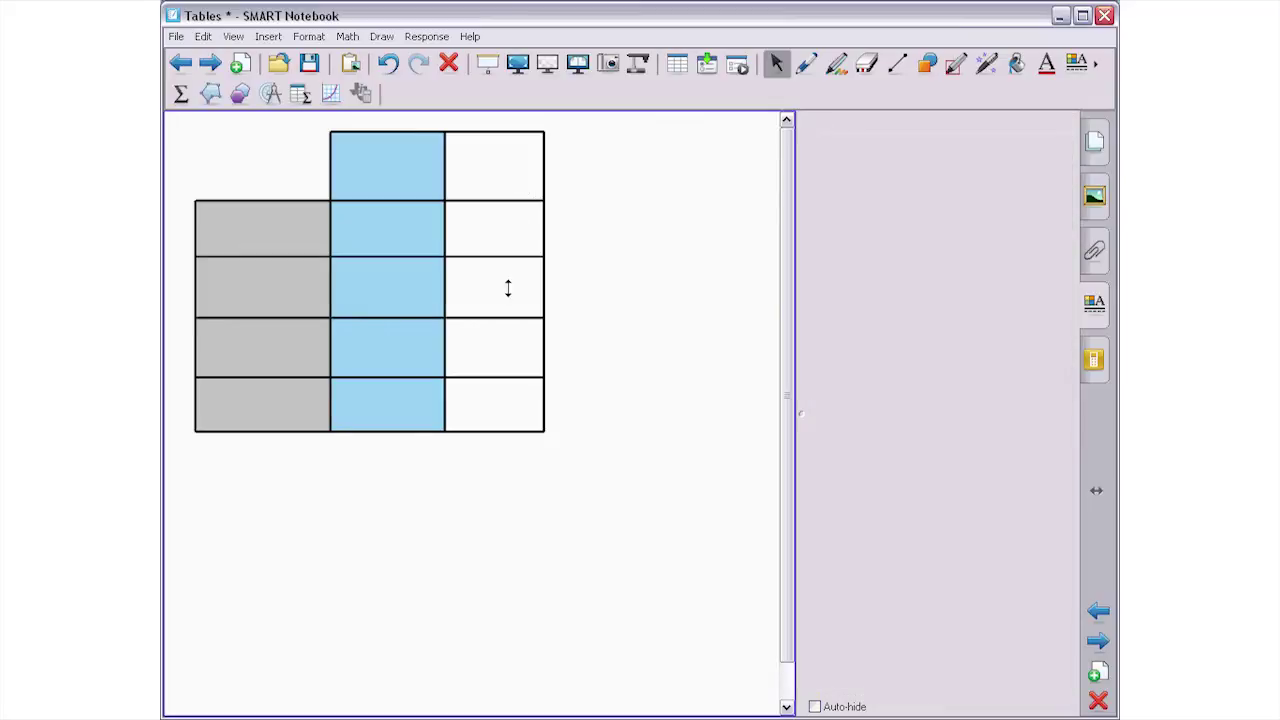
{"action": "left_click_drag", "start_coordinate": [503, 171], "coordinate": [503, 420]}
{"action": "left_click", "coordinate": [930, 536]}
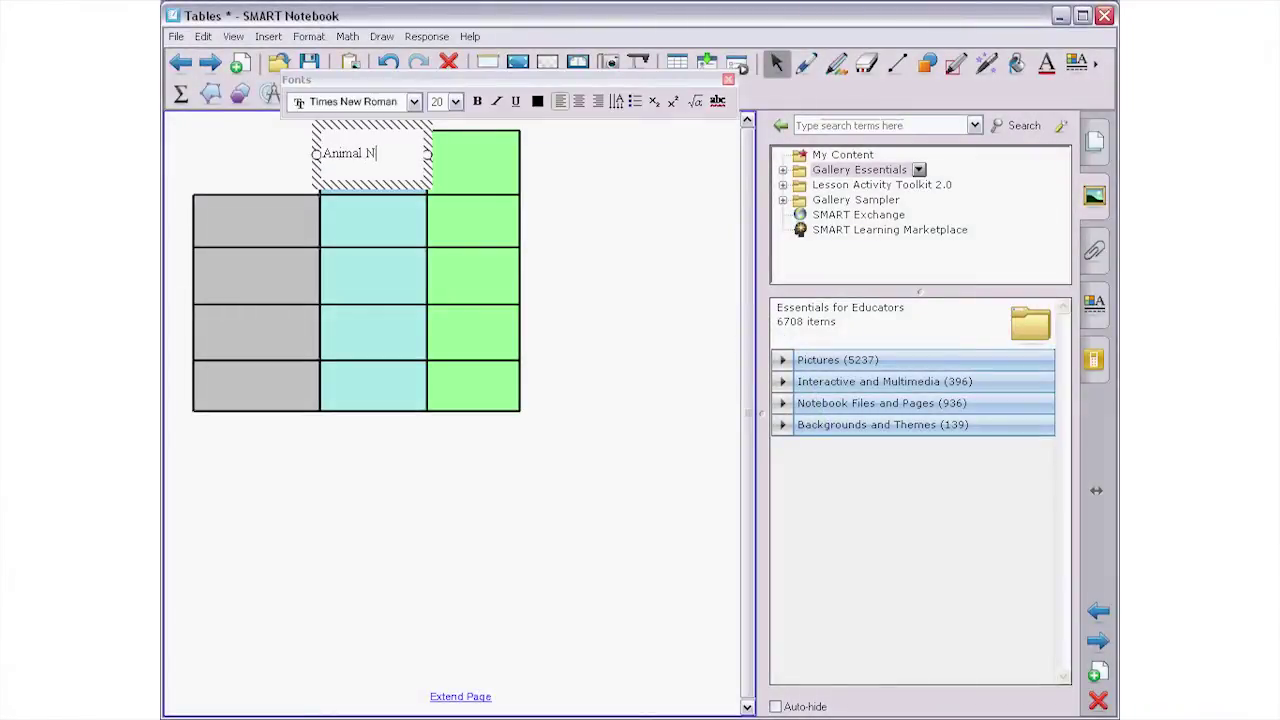
- Complete the second column's header as "Animal Name" and centre the text
{"action": "type", "text": "ame"}
{"action": "key", "text": "ctrl+a"}
{"action": "left_click", "coordinate": [578, 101]}
{"action": "left_click", "coordinate": [586, 194]}
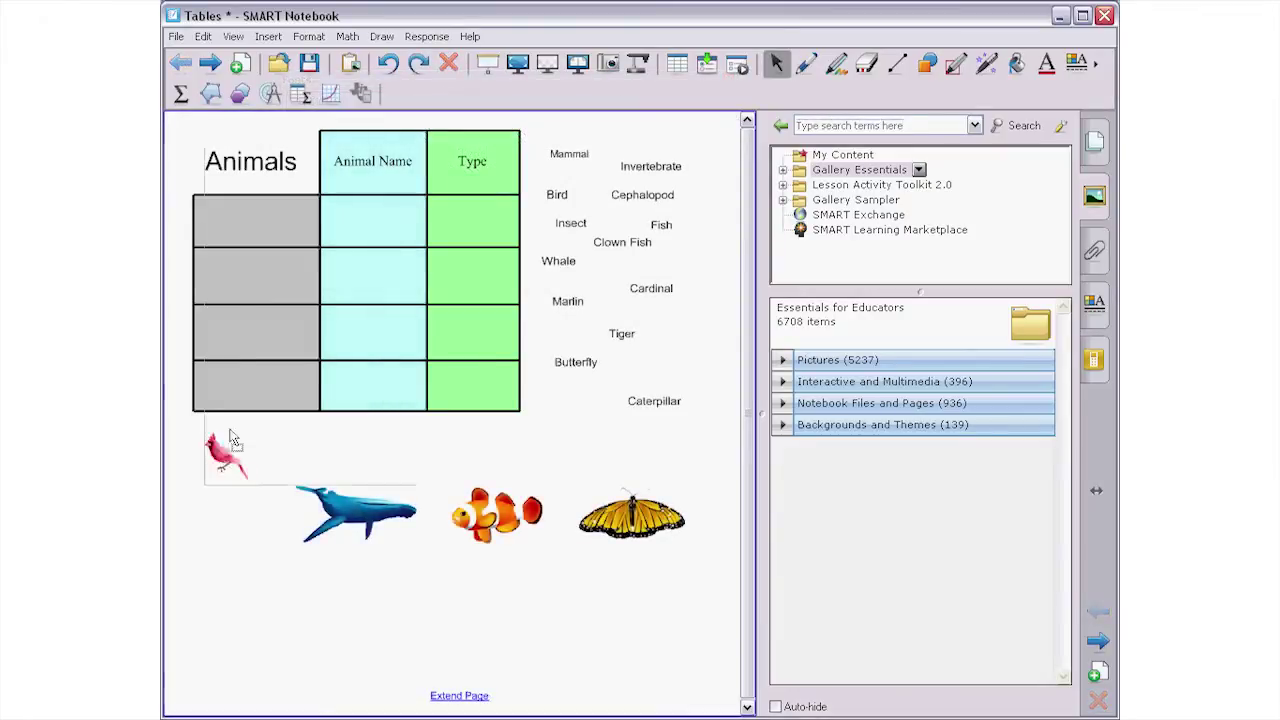
- Place the cardinal, whale and clown fish pictures in the first three grey cells of the Animals column
{"action": "left_click_drag", "start_coordinate": [227, 503], "coordinate": [250, 216]}
{"action": "left_click_drag", "start_coordinate": [350, 505], "coordinate": [300, 275]}
{"action": "left_click_drag", "start_coordinate": [488, 512], "coordinate": [285, 350]}
{"action": "left_click_drag", "start_coordinate": [594, 366], "coordinate": [265, 400]}
{"action": "left_click_drag", "start_coordinate": [628, 519], "coordinate": [271, 389]}
{"action": "key", "text": "ctrl+z"}
{"action": "key", "text": "ctrl+z"}
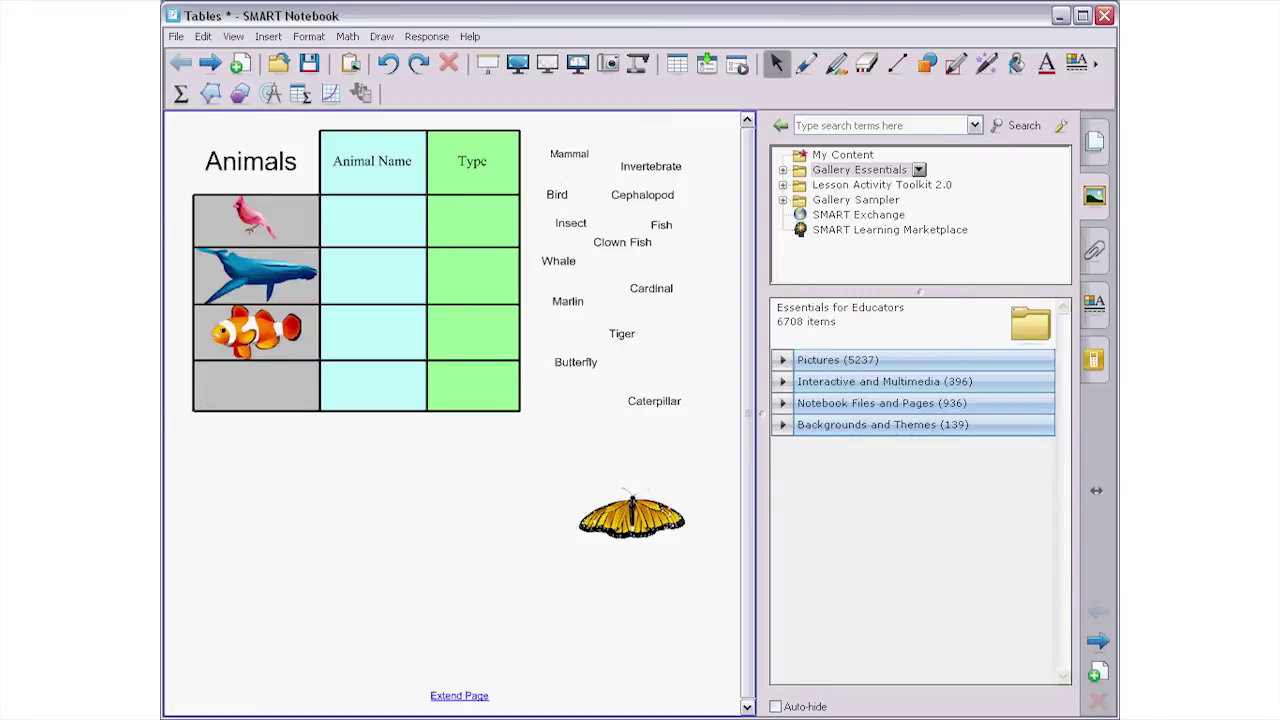
- Group the Butterfly label with the butterfly picture and place the group in the last empty cell of the Animals column
{"action": "left_click_drag", "start_coordinate": [567, 365], "coordinate": [679, 557]}
{"action": "left_click", "coordinate": [671, 448]}
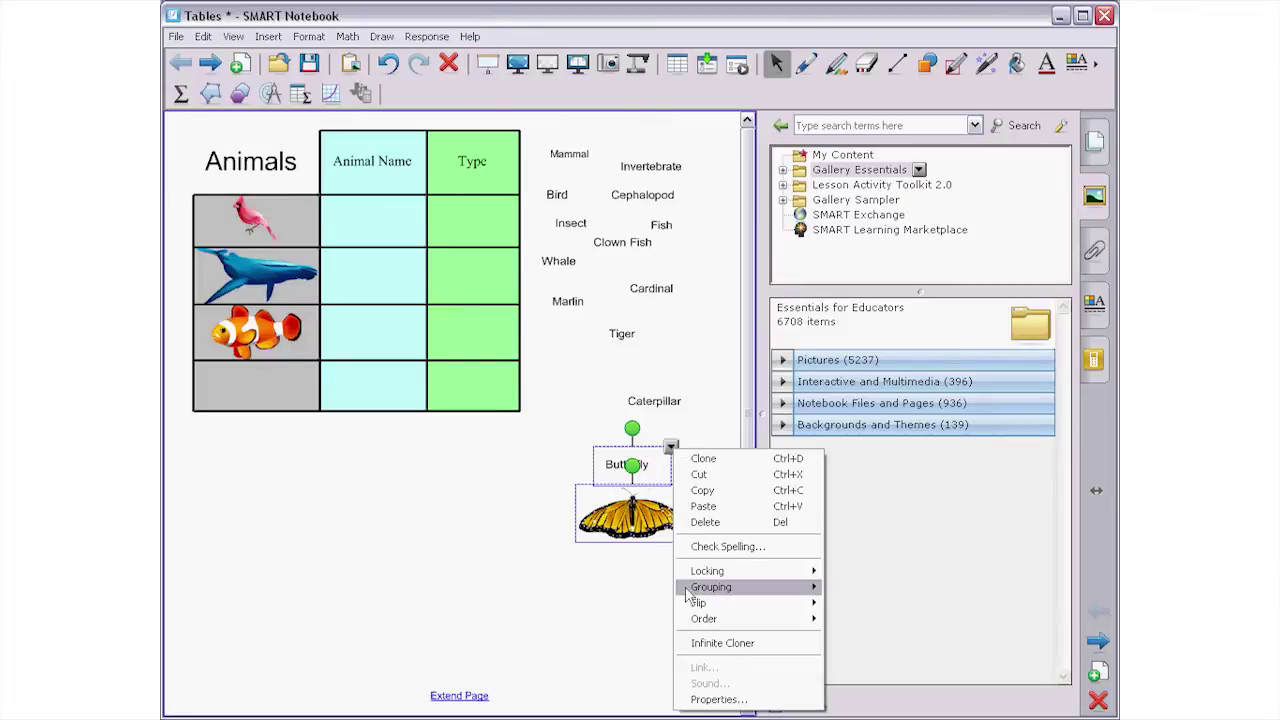
{"action": "mouse_move", "coordinate": [746, 590]}
{"action": "left_click", "coordinate": [850, 588]}
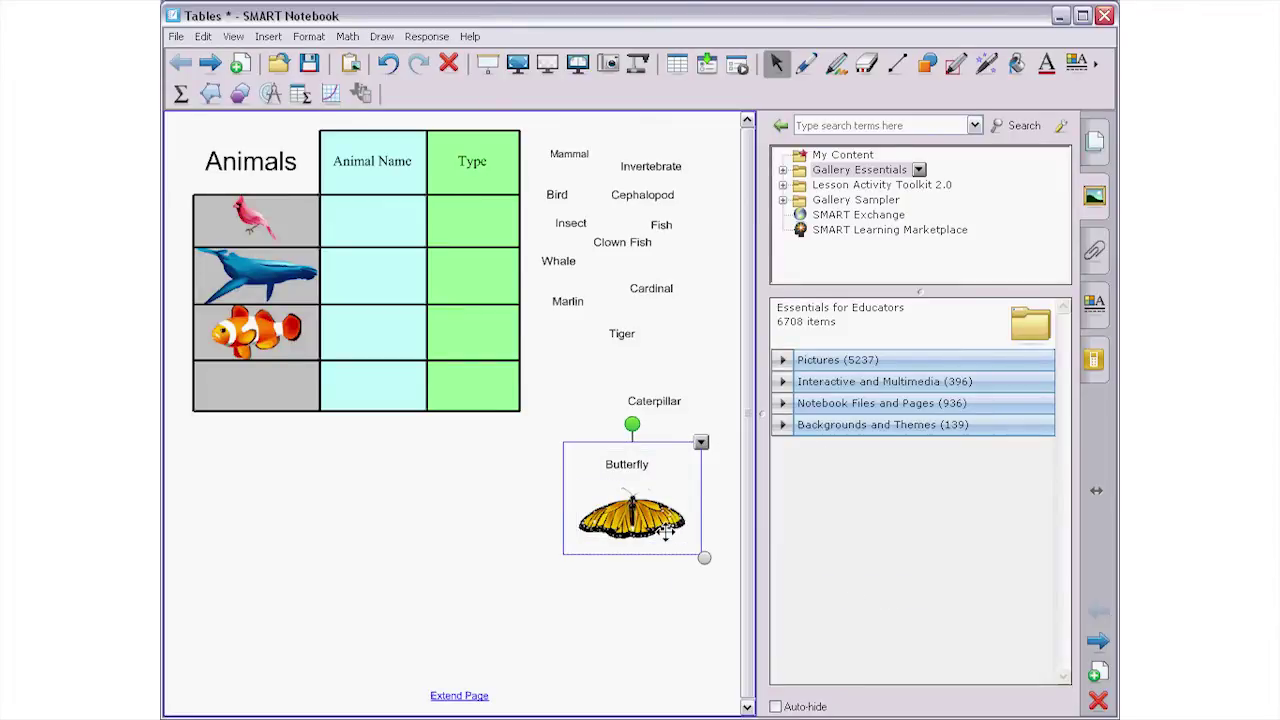
{"action": "left_click_drag", "start_coordinate": [666, 533], "coordinate": [334, 420]}
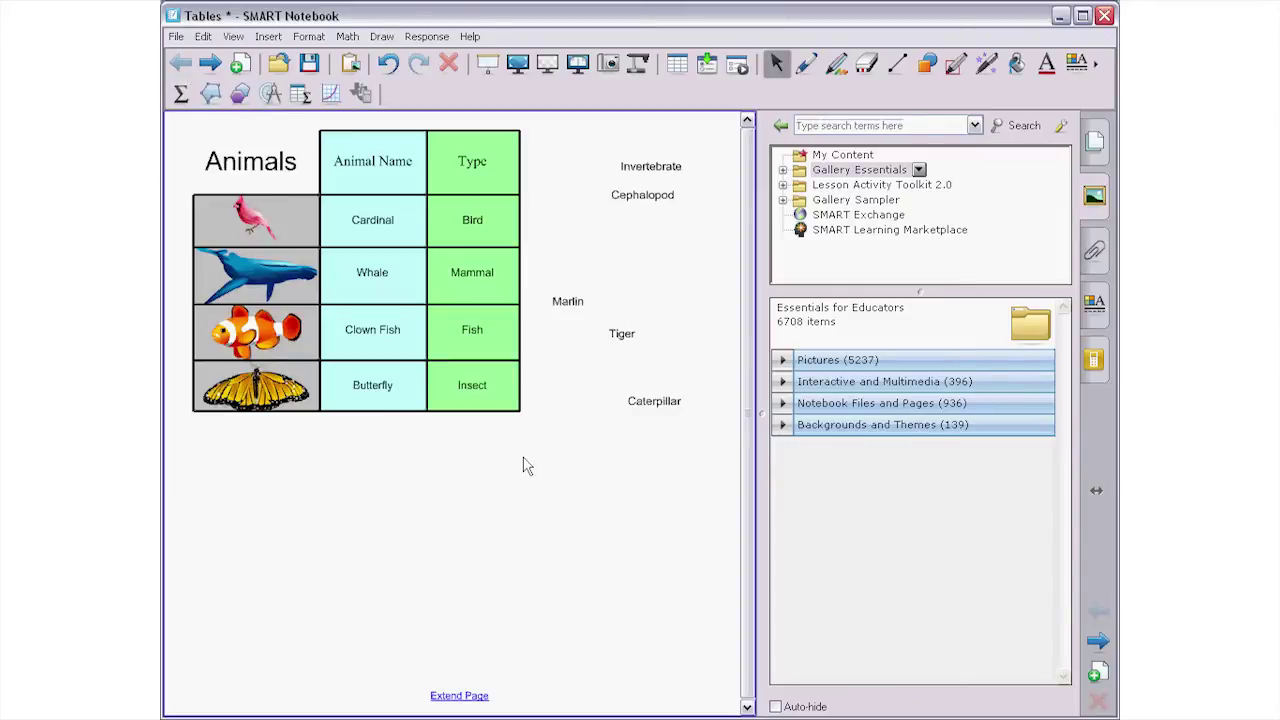
- Select the completed animals table and add a table shade over its cells
{"action": "left_click_drag", "start_coordinate": [522, 456], "coordinate": [400, 150]}
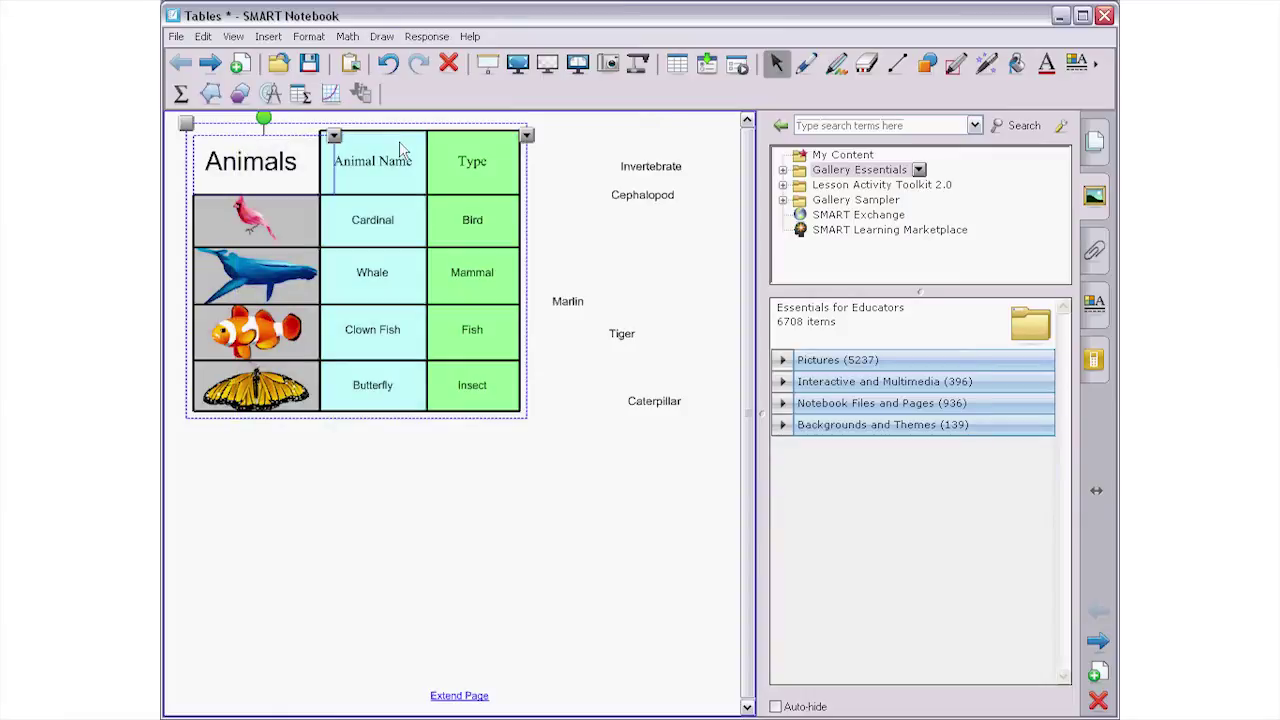
{"action": "left_click", "coordinate": [527, 137]}
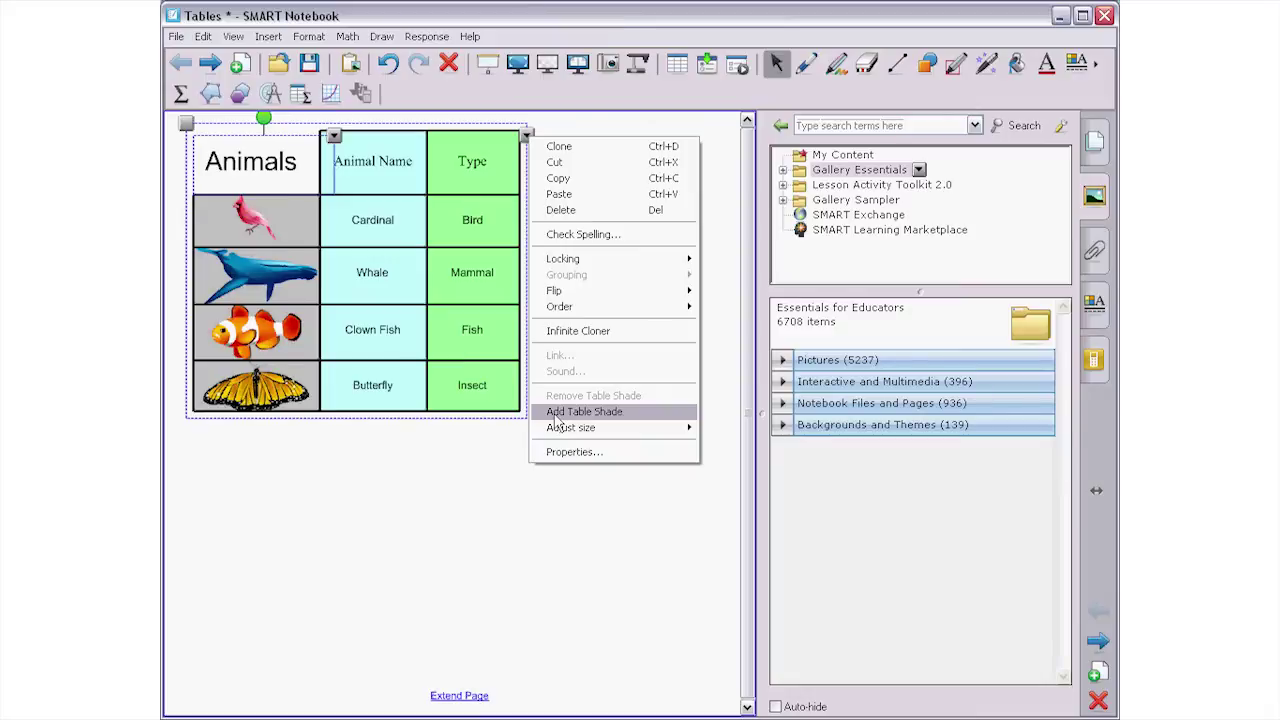
{"action": "left_click", "coordinate": [633, 412]}
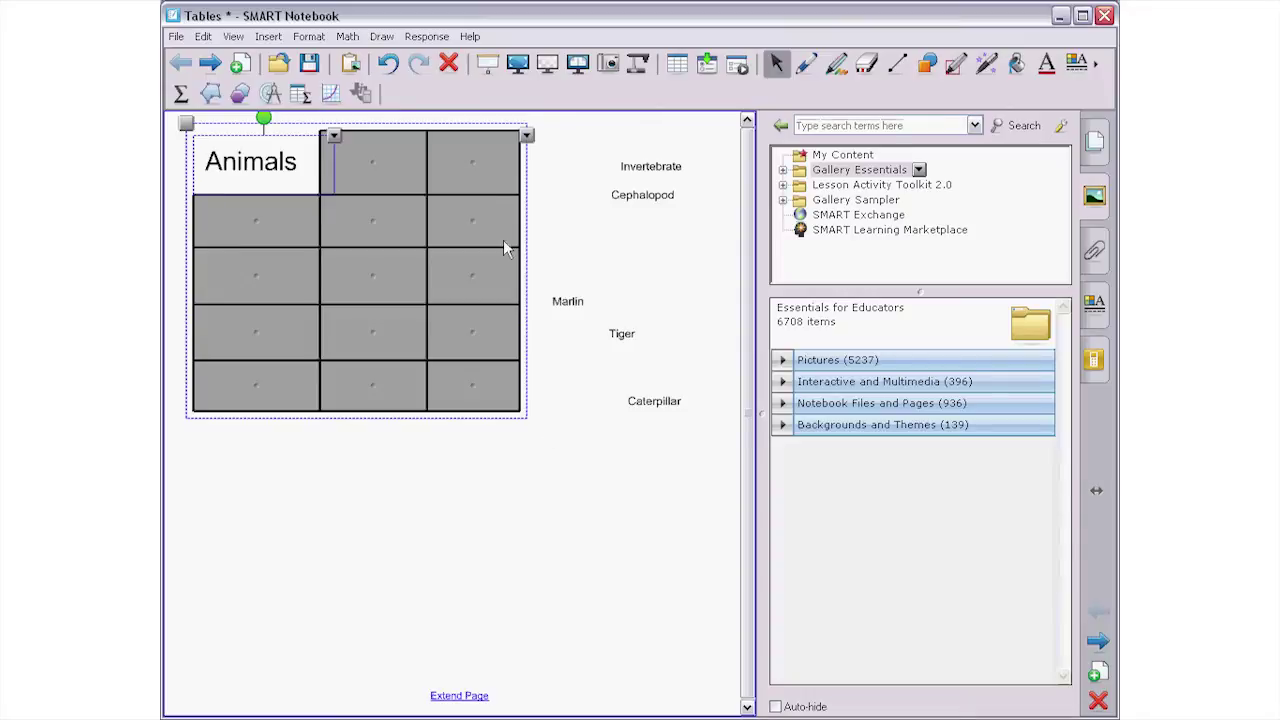
- Uncover the Type and Animal Name headers, the four animal pictures, and the whale's name and type cells
{"action": "left_click", "coordinate": [485, 183]}
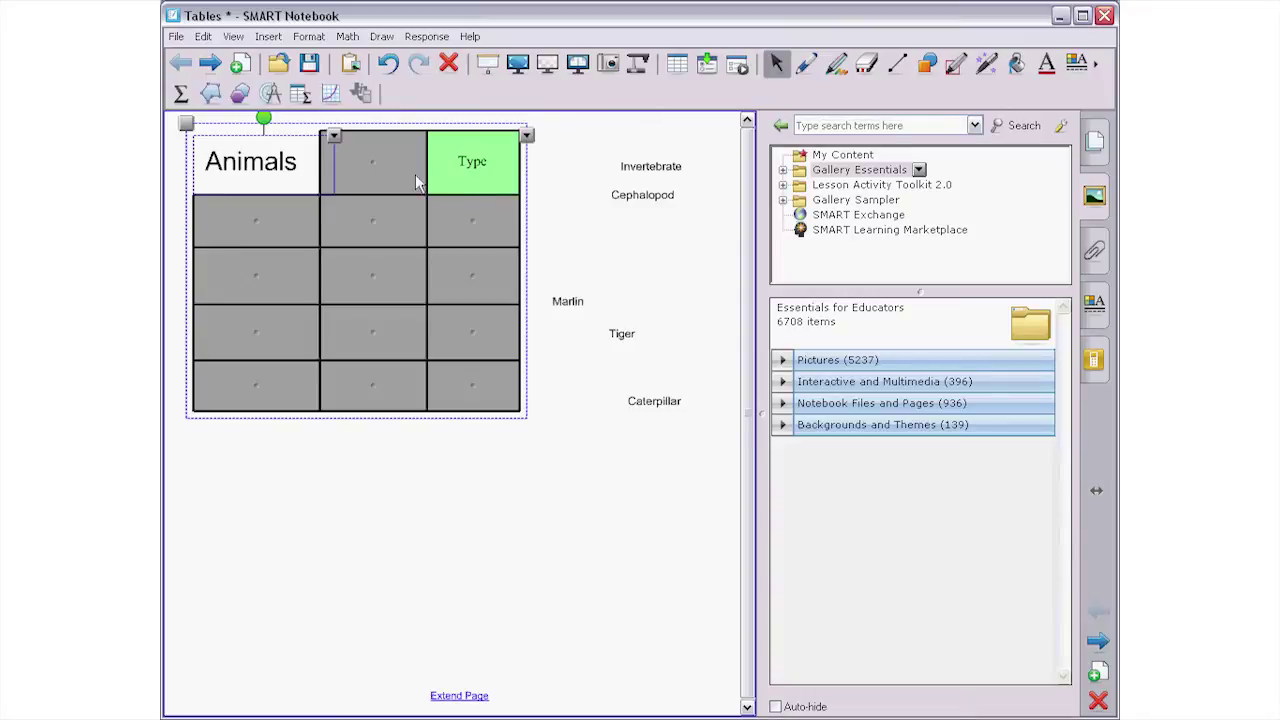
{"action": "left_click", "coordinate": [375, 178]}
{"action": "left_click", "coordinate": [263, 229]}
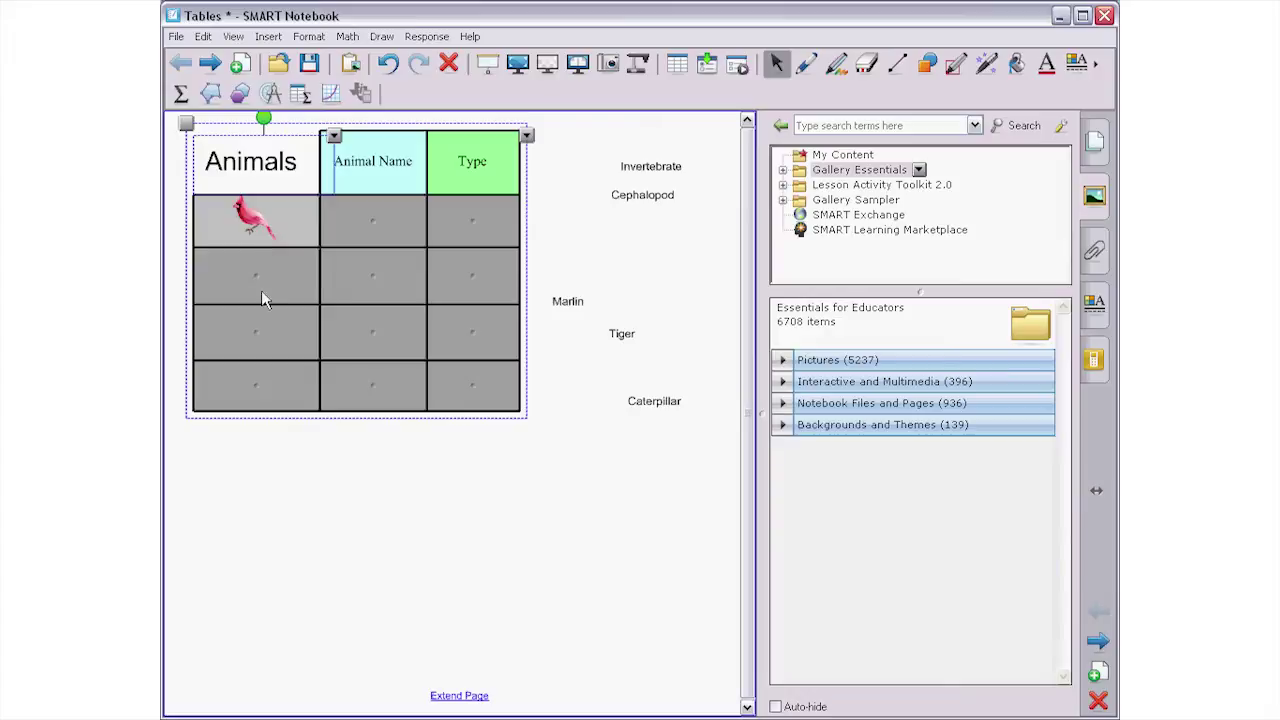
{"action": "left_click", "coordinate": [262, 270]}
{"action": "left_click", "coordinate": [264, 338]}
{"action": "left_click", "coordinate": [263, 400]}
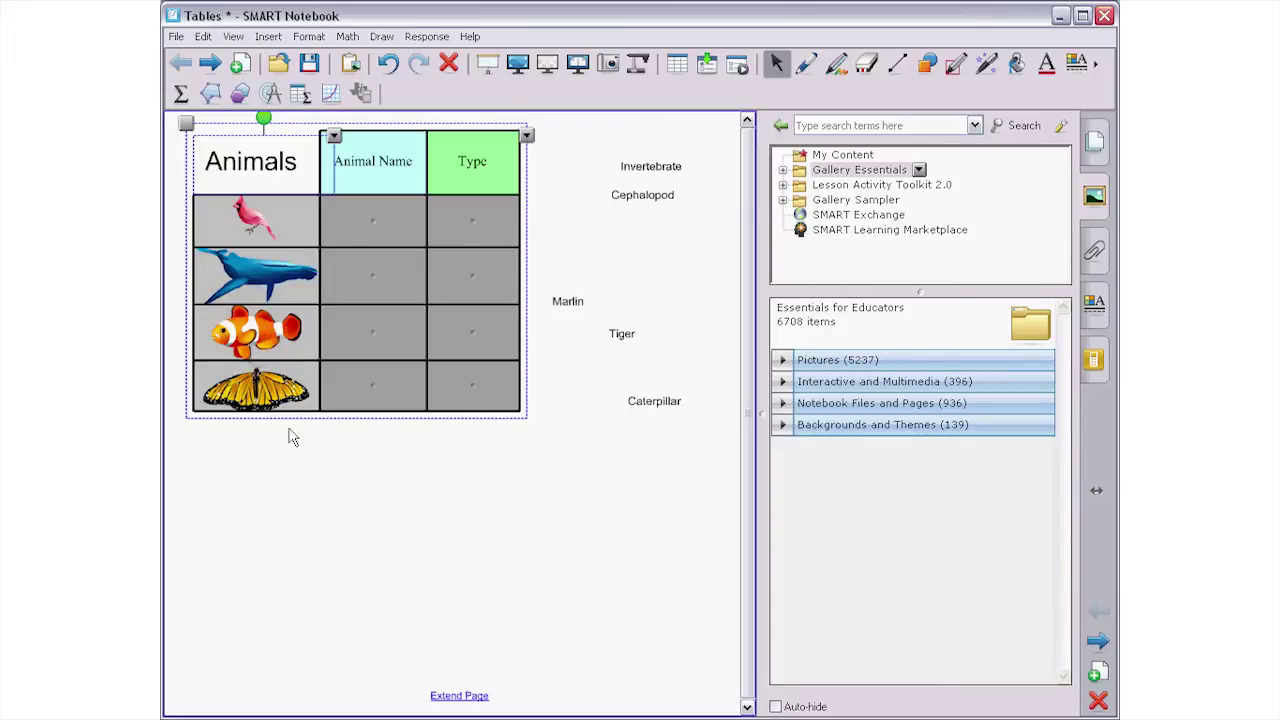
{"action": "left_click", "coordinate": [392, 296]}
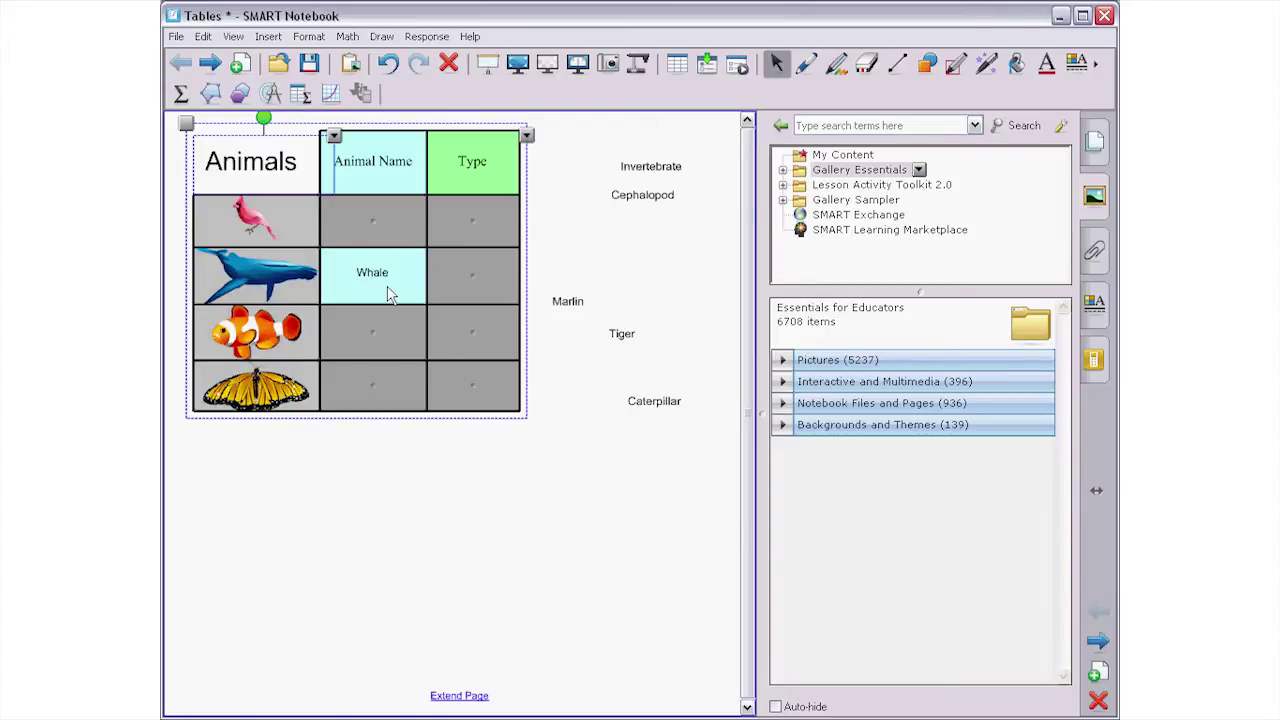
{"action": "left_click", "coordinate": [495, 295]}
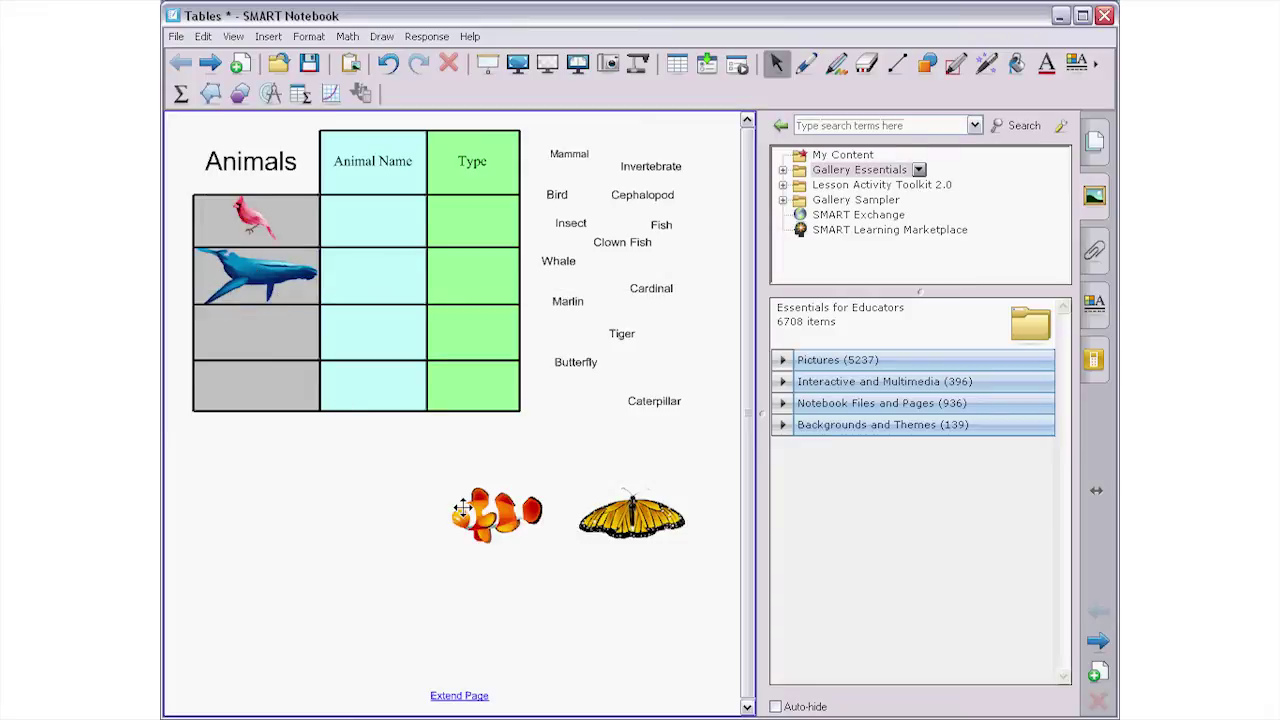
- Place the clown fish picture in the third grey cell of the Animals column
{"action": "left_click_drag", "start_coordinate": [462, 510], "coordinate": [290, 372]}
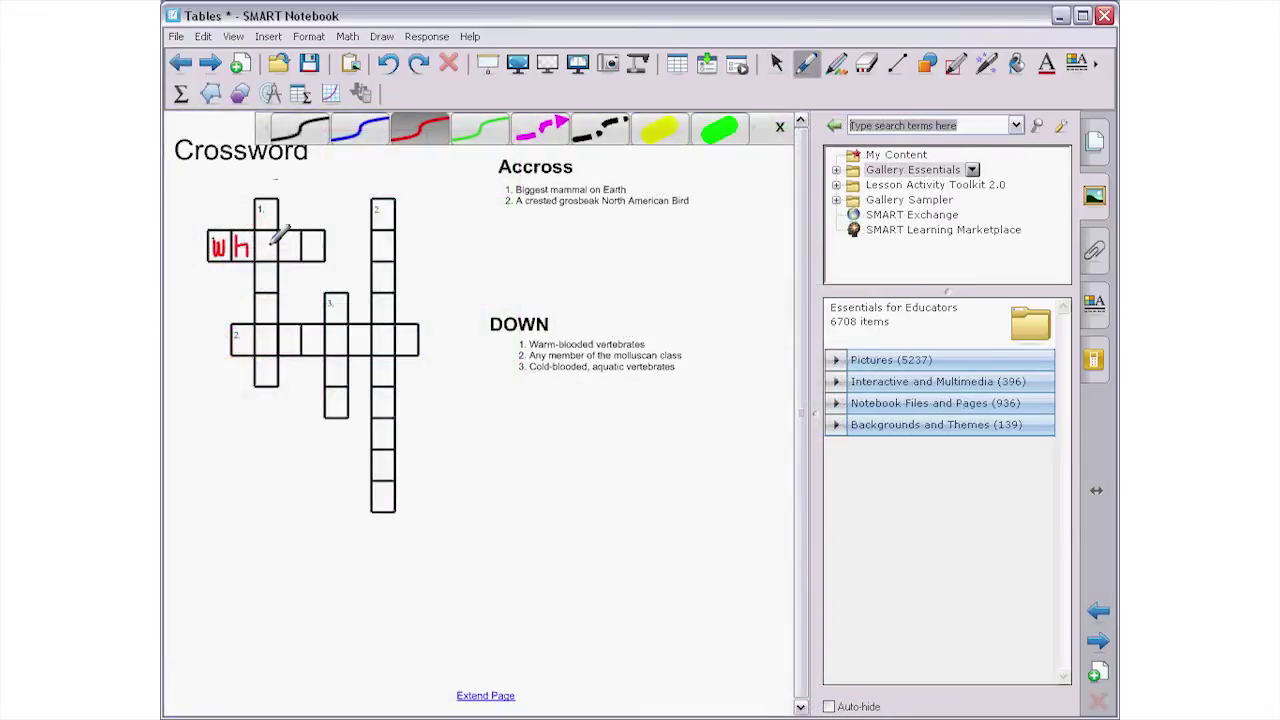
- Handwrite the remaining letters of "Whale" in red in the first across row of the crossword
{"action": "mouse_move", "coordinate": [271, 241]}
{"action": "left_mouse_down"}
{"action": "mouse_move", "coordinate": [260, 250]}
{"action": "mouse_move", "coordinate": [307, 248]}
{"action": "left_mouse_up"}
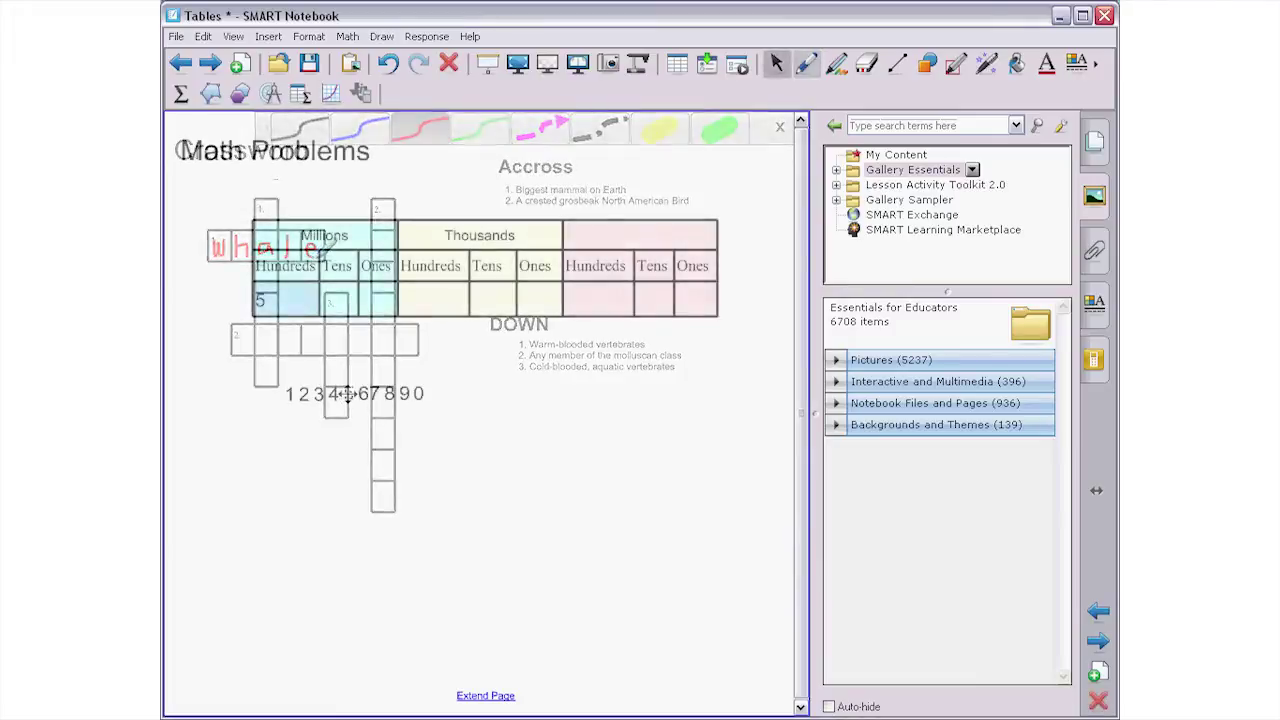
- Place the digits 5 and 0 in the Millions section of the Math Problems place-value table
{"action": "left_click_drag", "start_coordinate": [348, 393], "coordinate": [368, 300]}
{"action": "left_click_drag", "start_coordinate": [423, 393], "coordinate": [376, 310]}
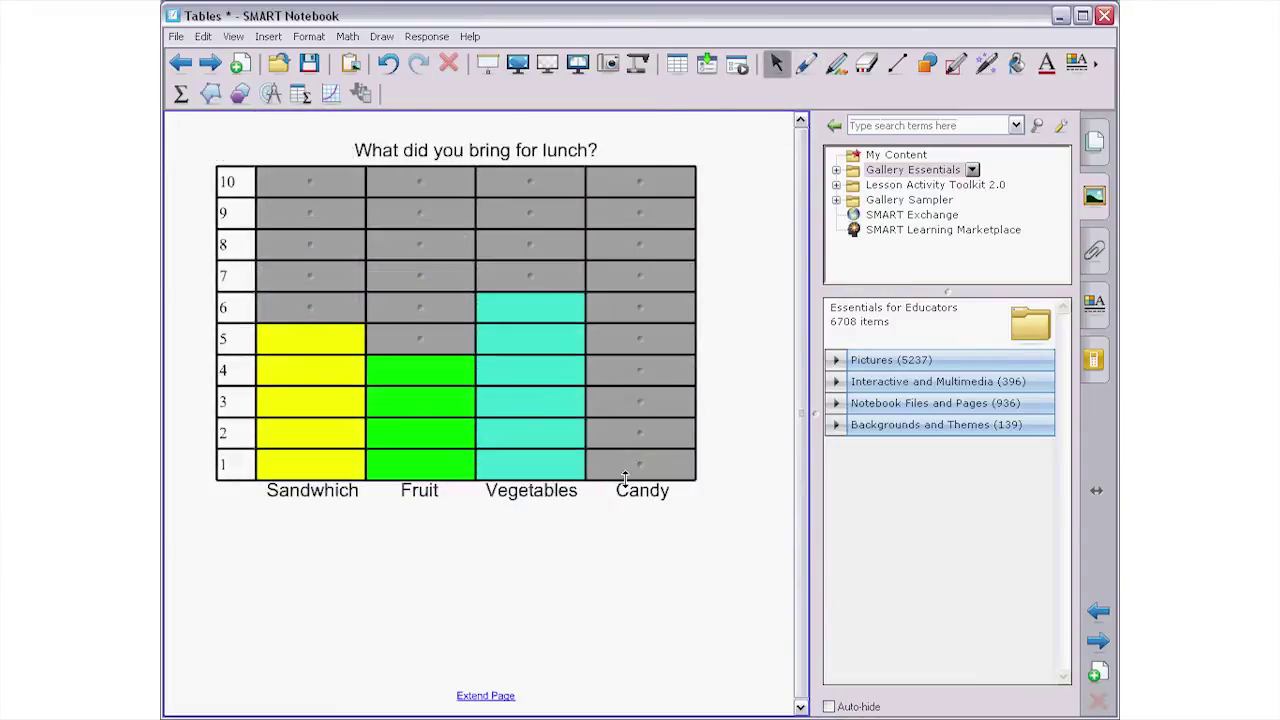
- Uncover the Candy column's cell for 1 in the lunch chart
{"action": "left_click", "coordinate": [635, 465]}
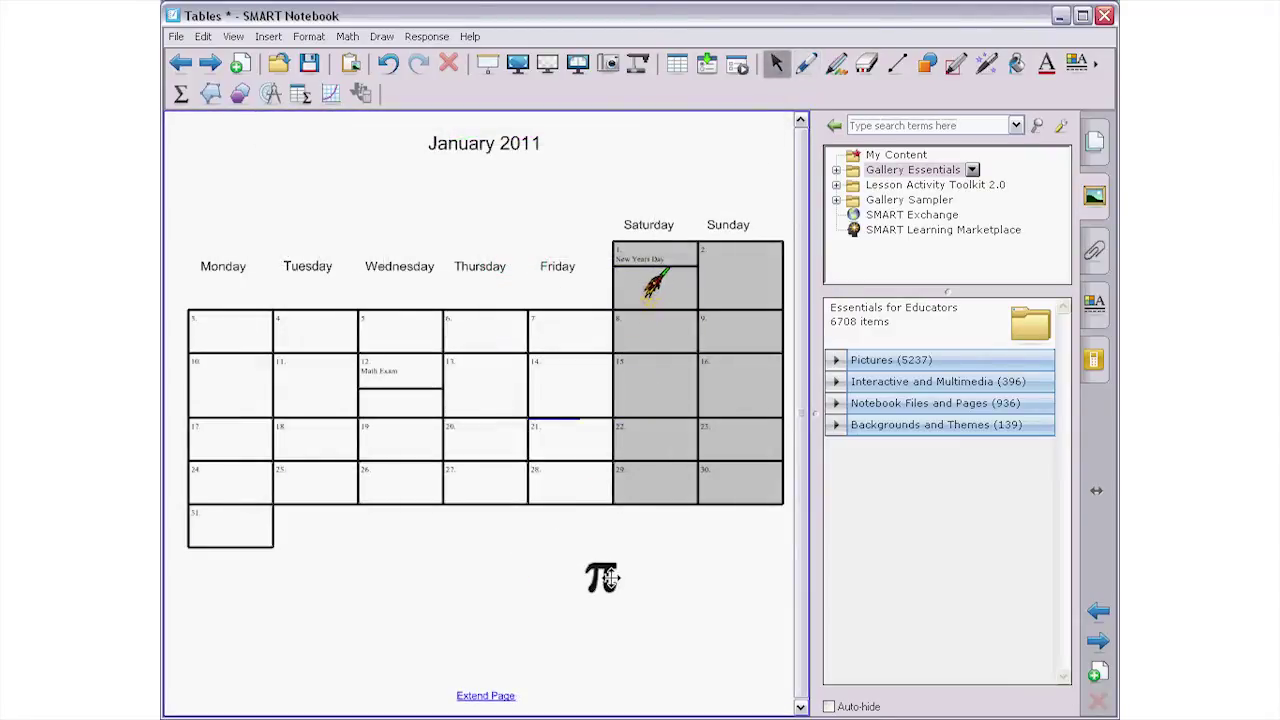
- Place the pi symbol in the empty half of the January 12 Math Exam cell in the calendar
{"action": "left_click_drag", "start_coordinate": [609, 578], "coordinate": [420, 425]}
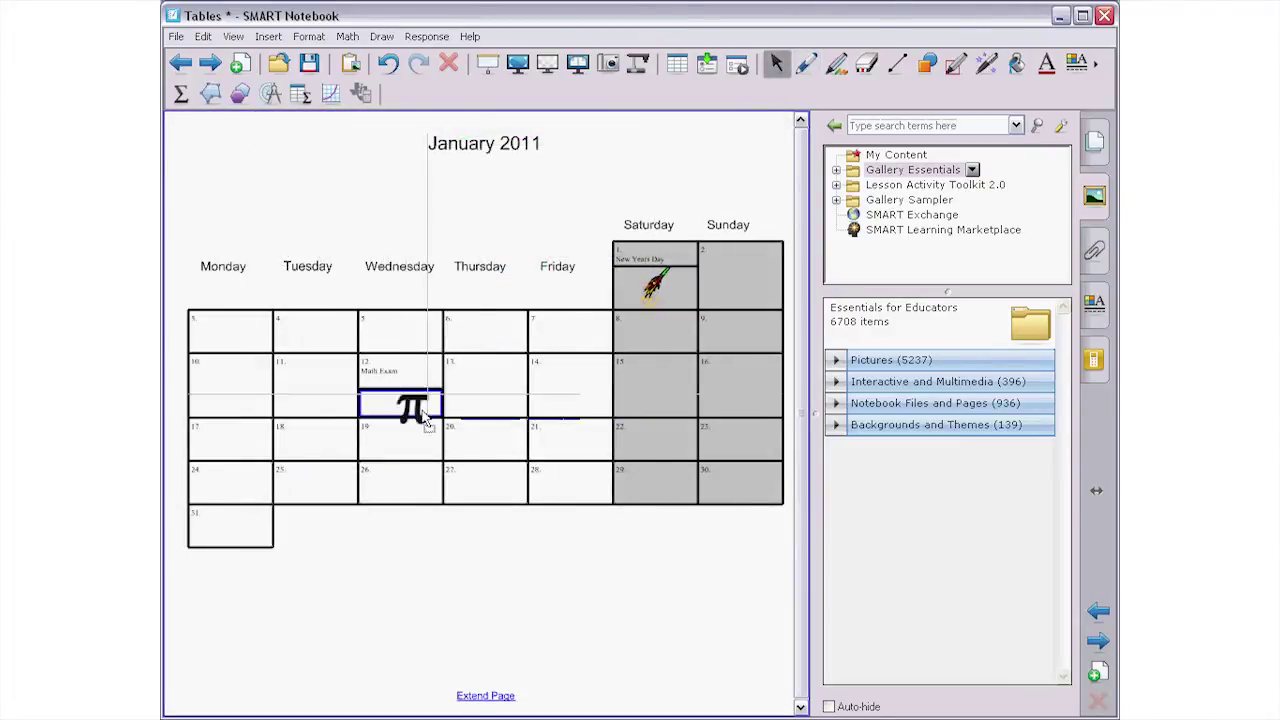